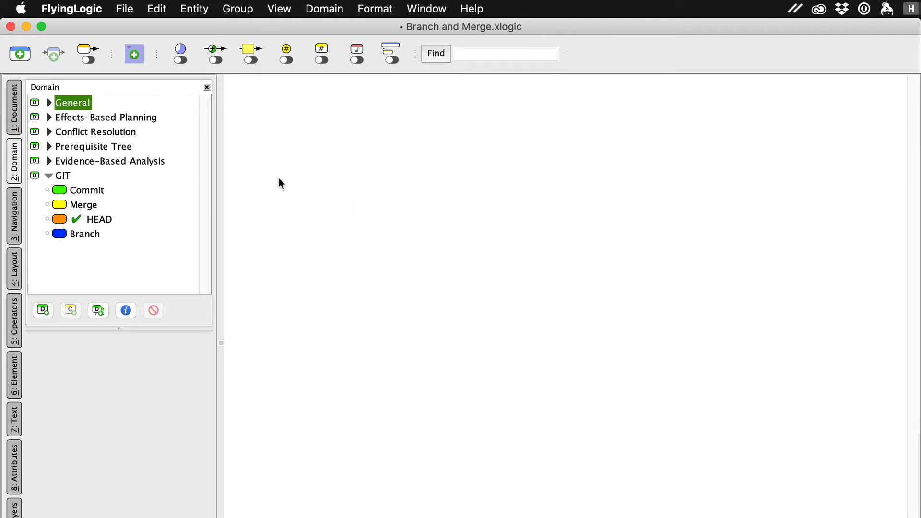
Create a group titled with the first developer's name and "Computer", and add commit A inside it.
key("super+g")
type("Wo")
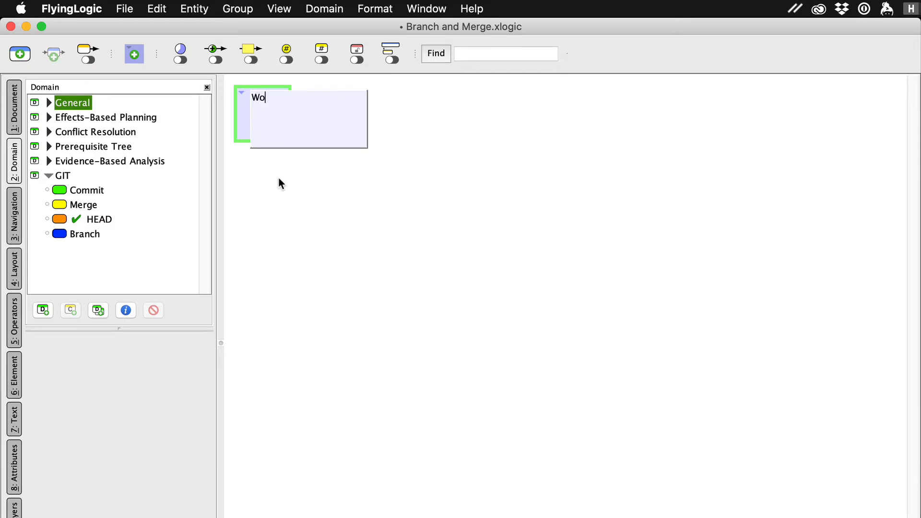
type("lf's Computer")
key("Return")
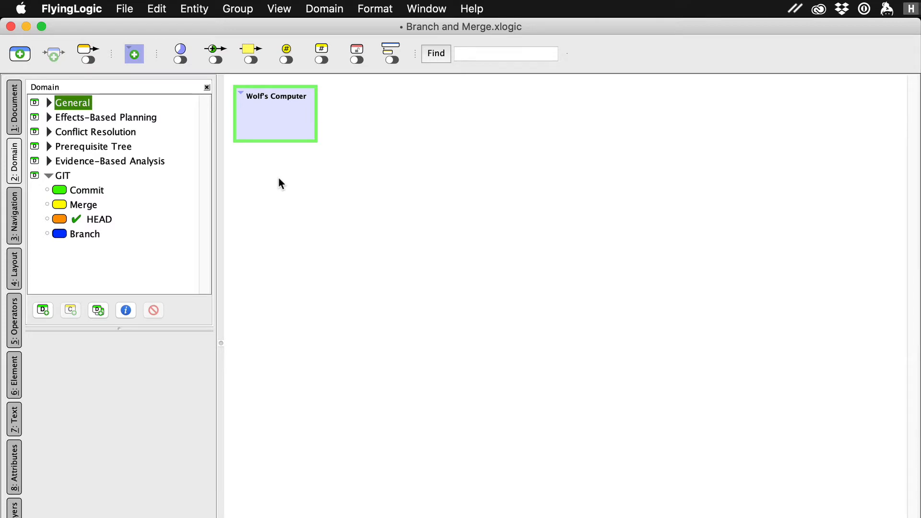
left_click_drag(62, 196, 249, 128)
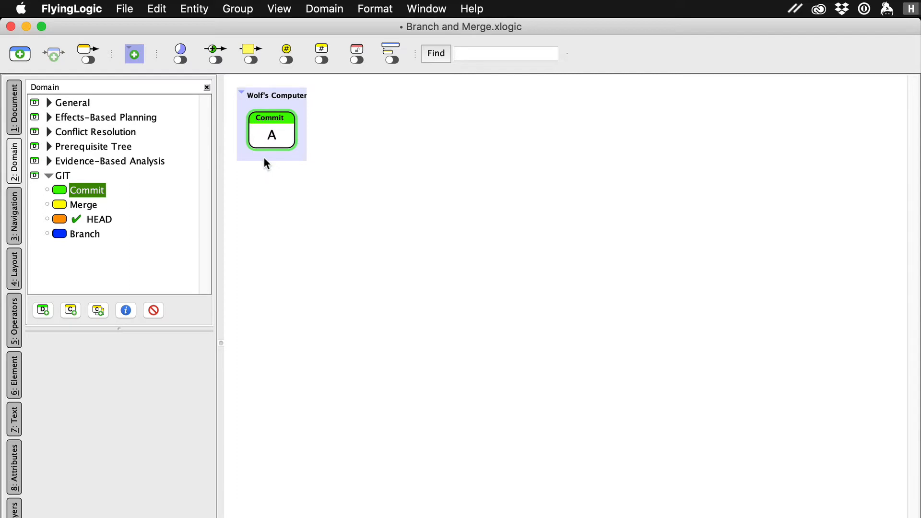
Add a Branch entity named master in the same group, pointing to commit A.
left_click(63, 234)
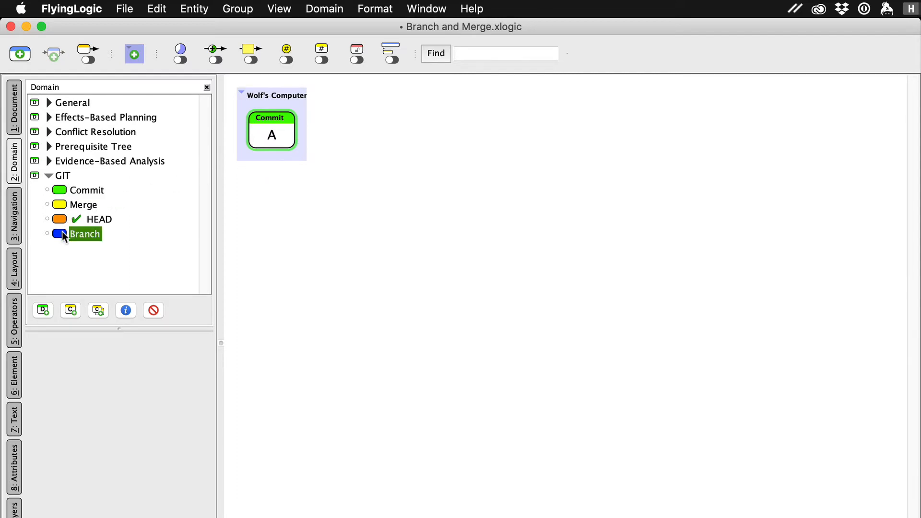
left_click_drag(62, 235, 299, 135)
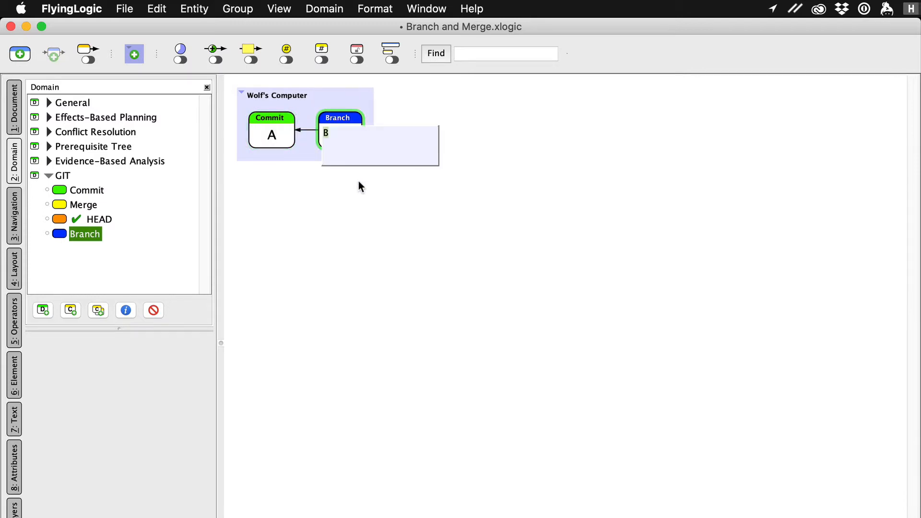
type("master")
key("Return")
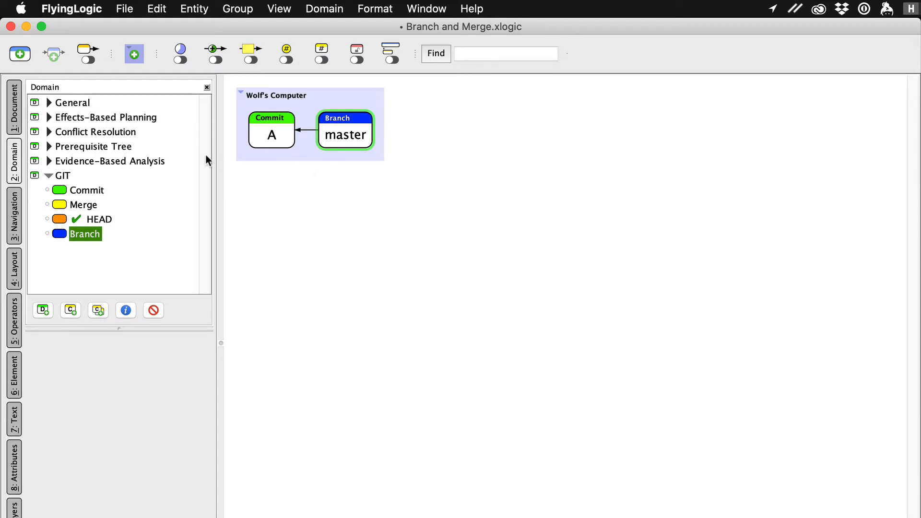
Add a HEAD entity pointing to master and label it with the first developer's name followed by HEAD.
left_click_drag(60, 220, 376, 123)
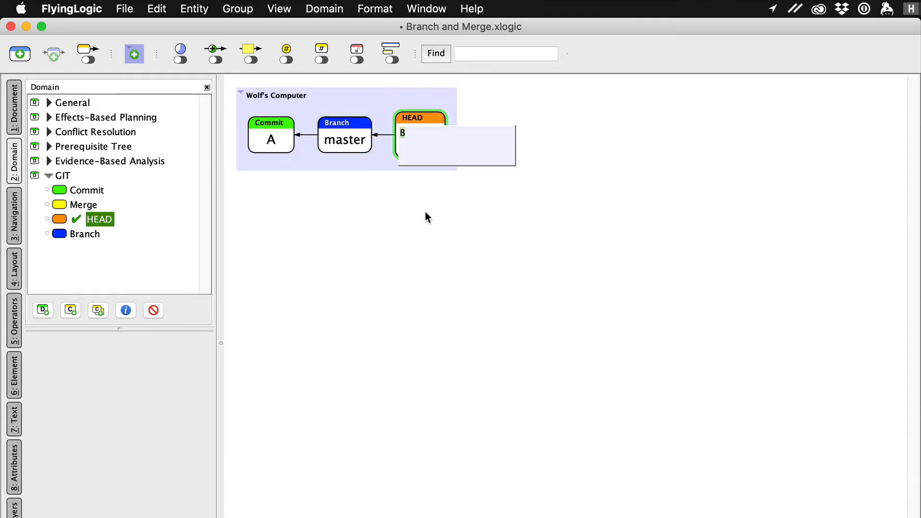
type("Wolf's HEAD")
key("Return")
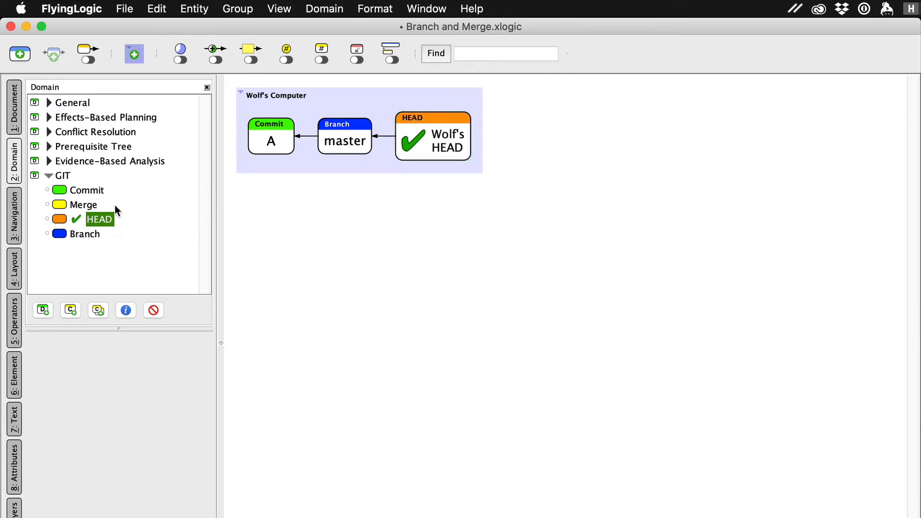
Insert commits B and C between commit A and master, and group the three commits as GitHub.
left_click_drag(60, 190, 304, 141)
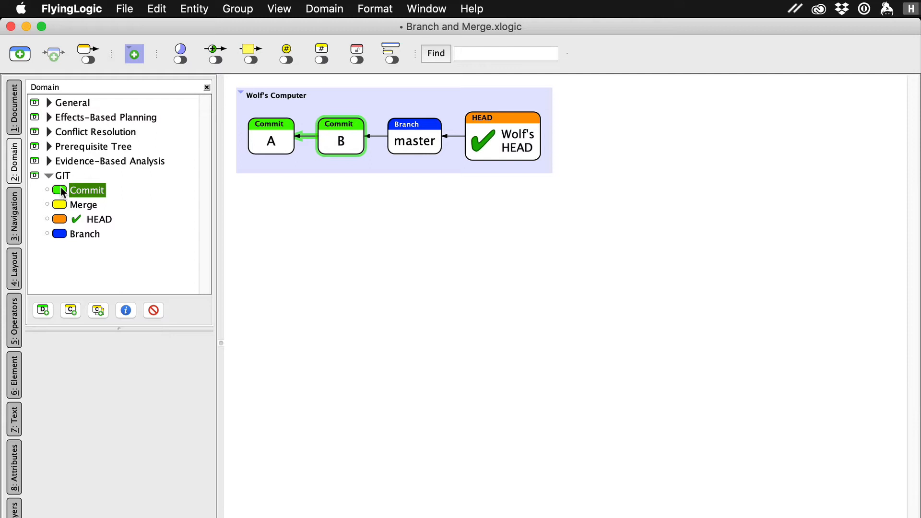
left_click_drag(61, 187, 376, 139)
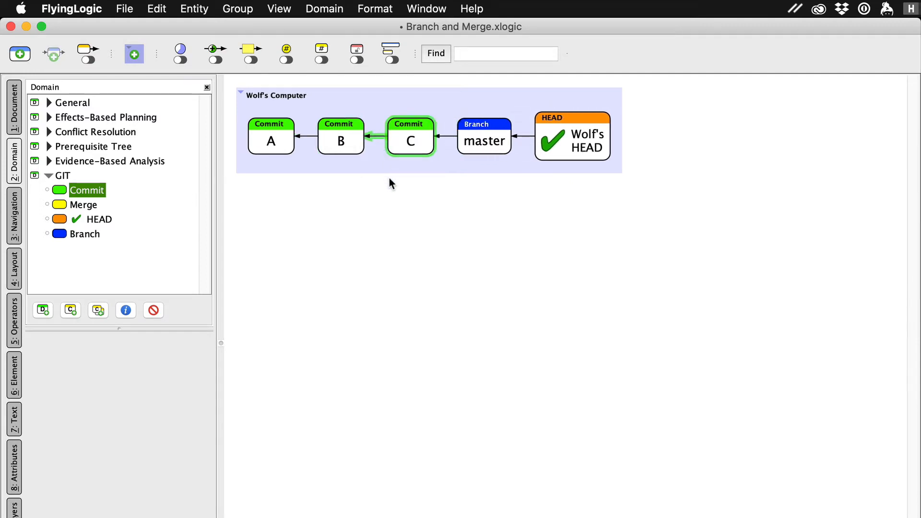
left_click(261, 149)
left_click(341, 147, "shift")
left_click(410, 144, "shift")
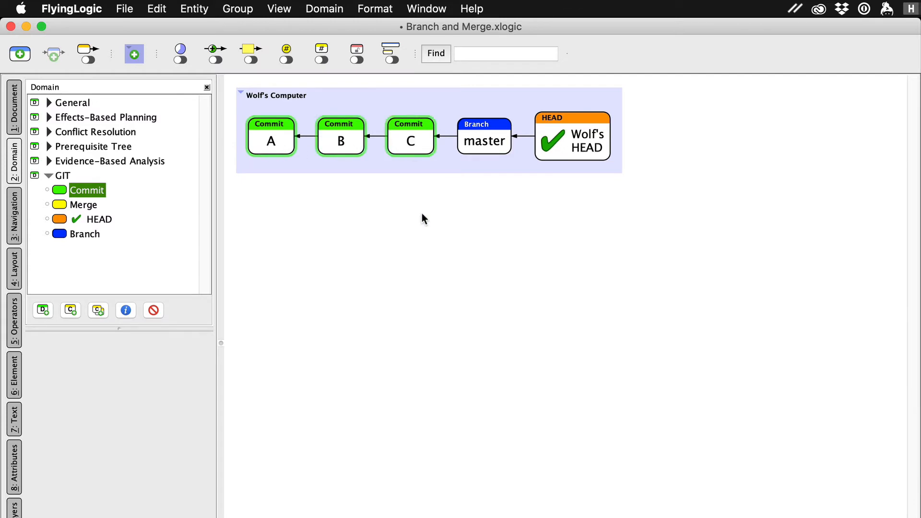
key("super+g")
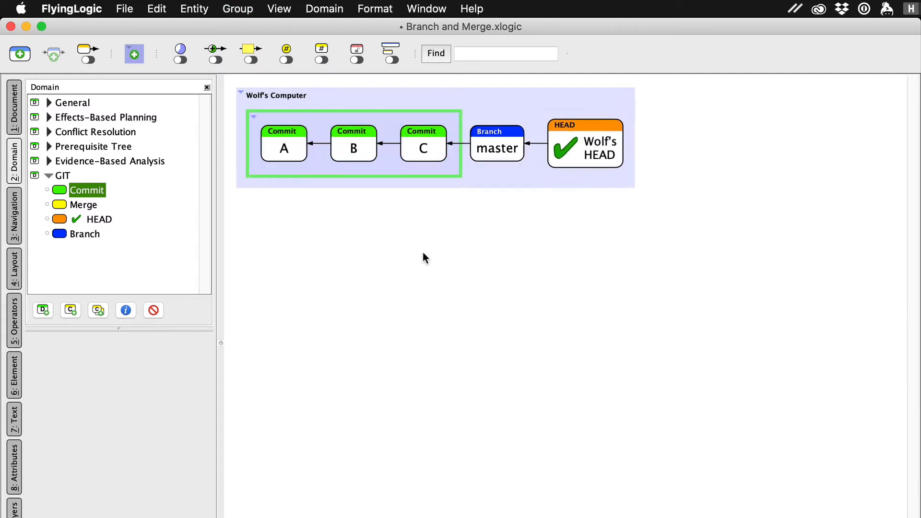
type("GitHub")
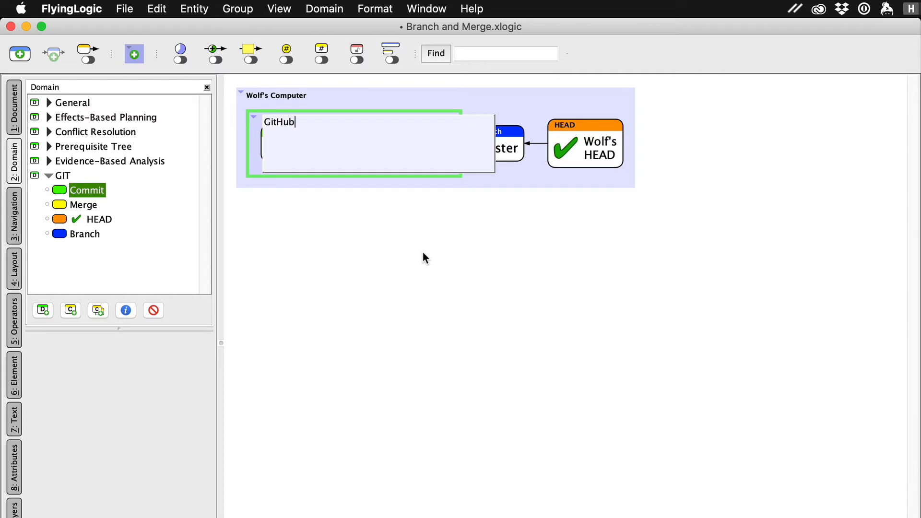
key("Return")
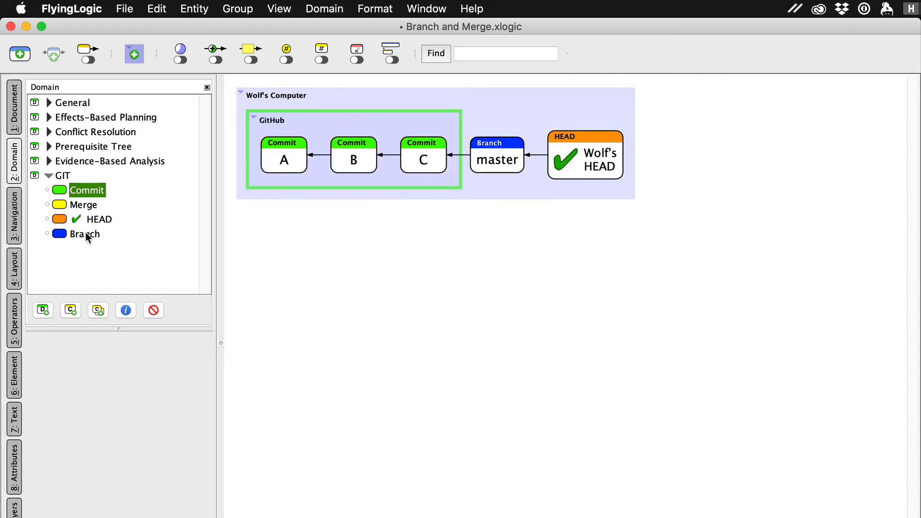
Add an origin/master branch pointing to commit C inside GitHub, and move the GitHub group out of the first developer's computer group.
left_click_drag(64, 236, 454, 165)
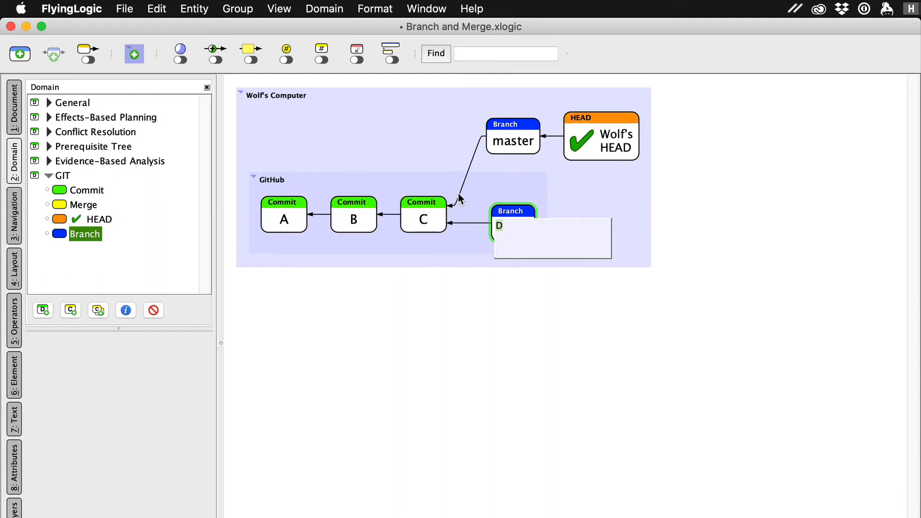
type("origin/master")
key("Return")
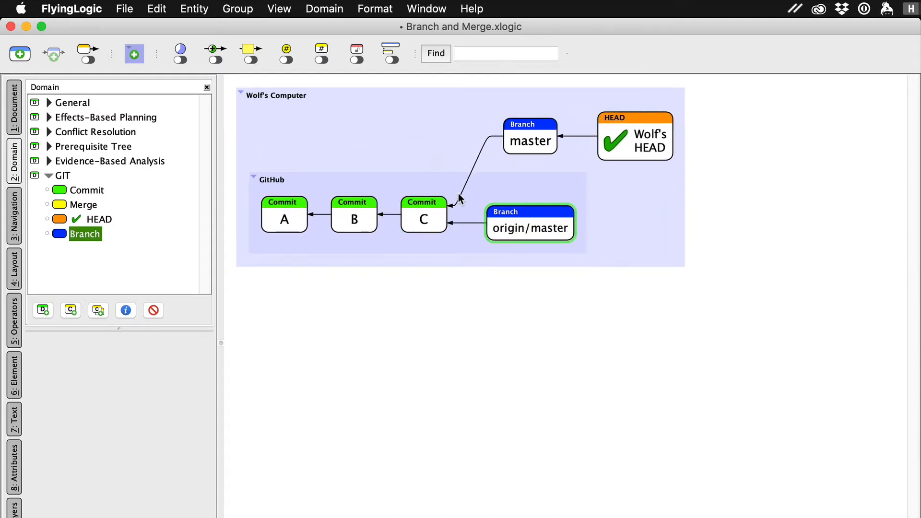
left_click(627, 350)
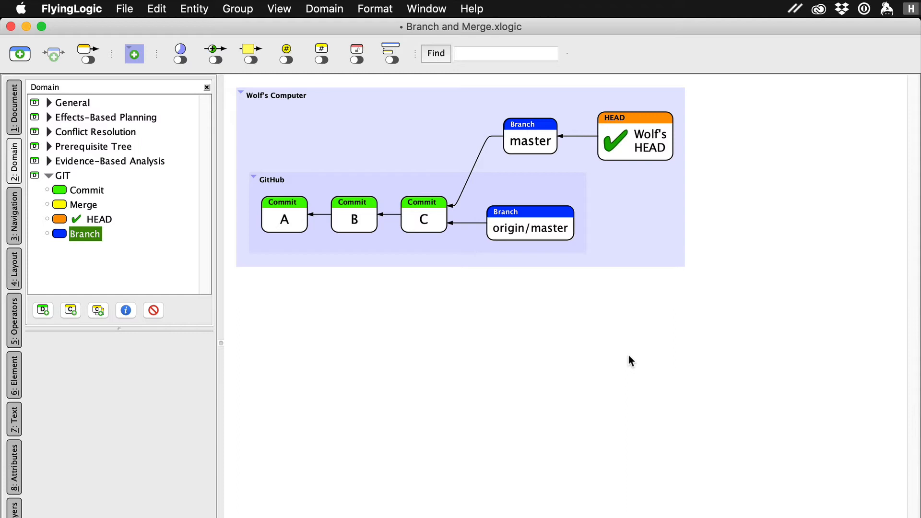
left_click_drag(556, 209, 516, 330)
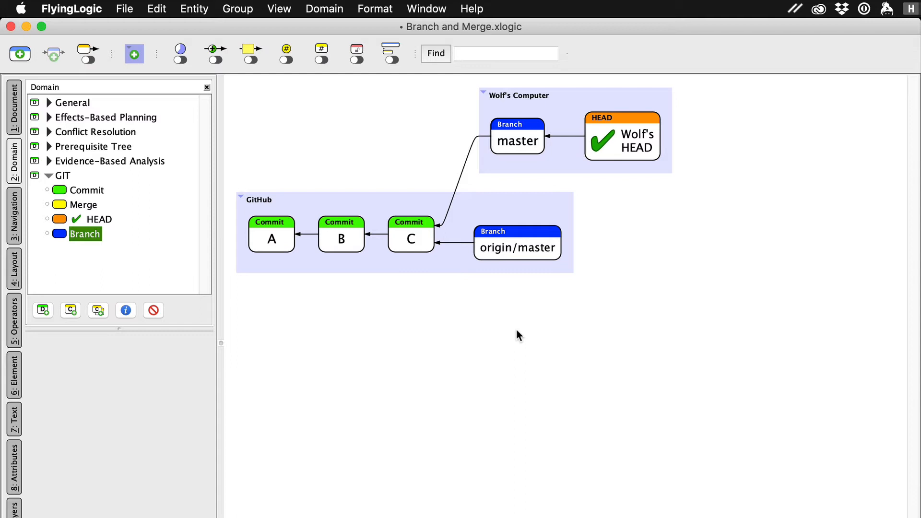
Create a separate empty group titled with the second developer's name and "Computer".
key("super+g")
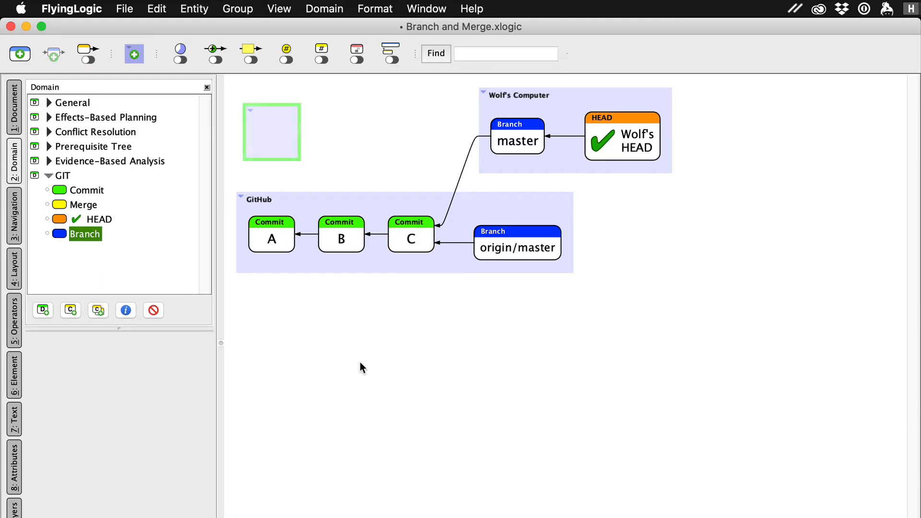
type("Luna")
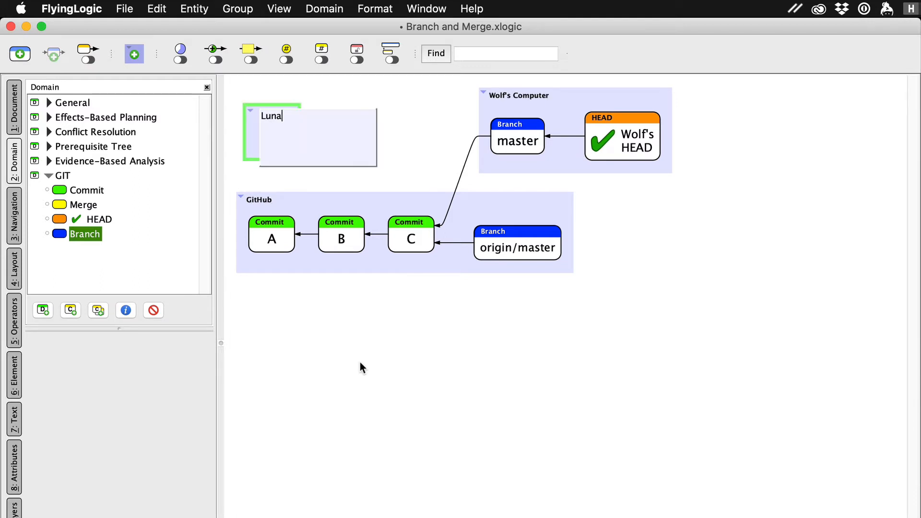
type("'s Computer")
key("Return")
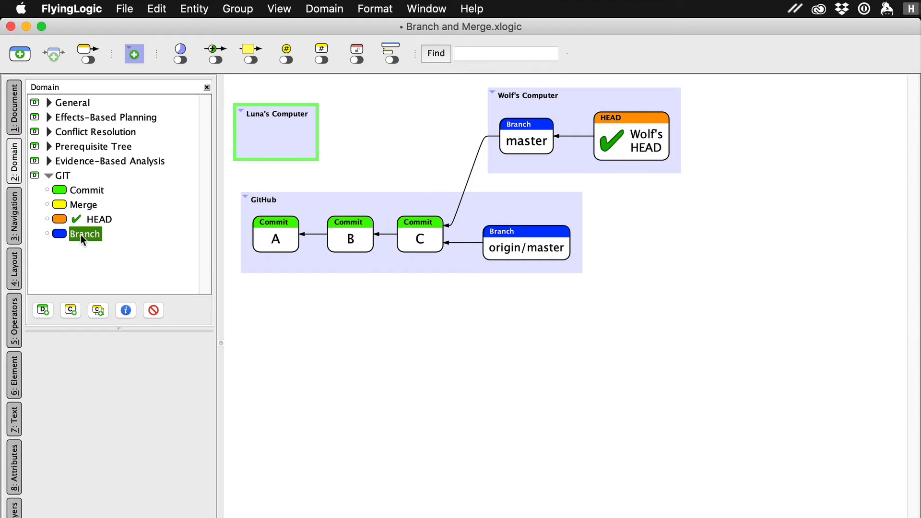
Add a master branch to the second developer's computer group and connect it to commit C.
left_click_drag(60, 231, 270, 132)
type("master")
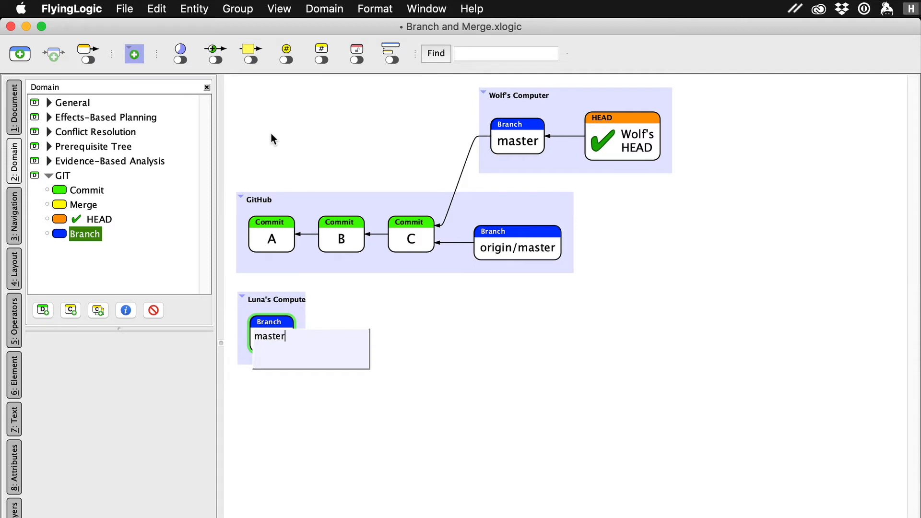
key("Return")
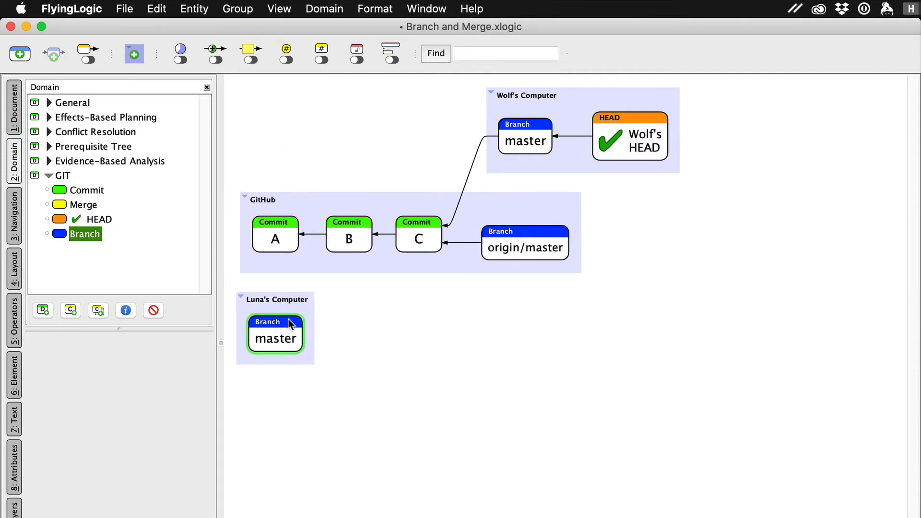
left_click_drag(287, 339, 410, 245)
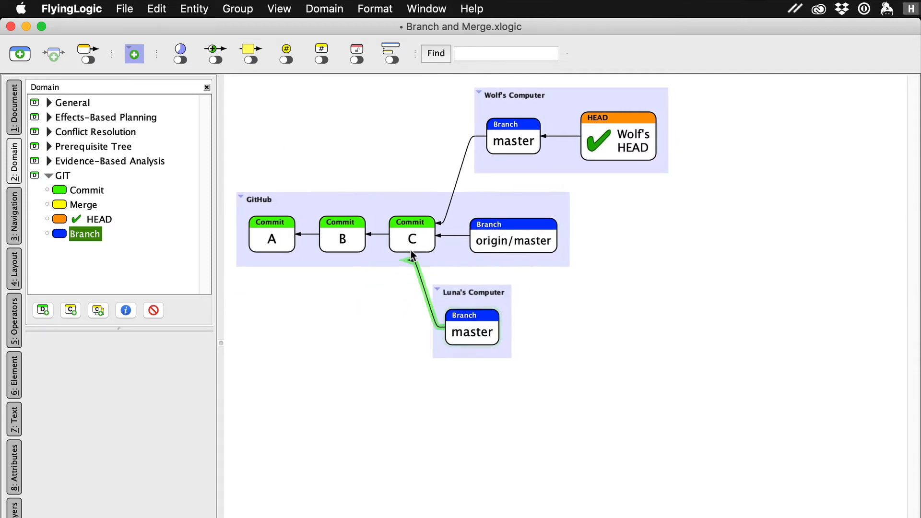
Add a HEAD entity pointing to the second developer's master and label it with that developer's name followed by HEAD.
left_click_drag(99, 219, 541, 320)
type("D")
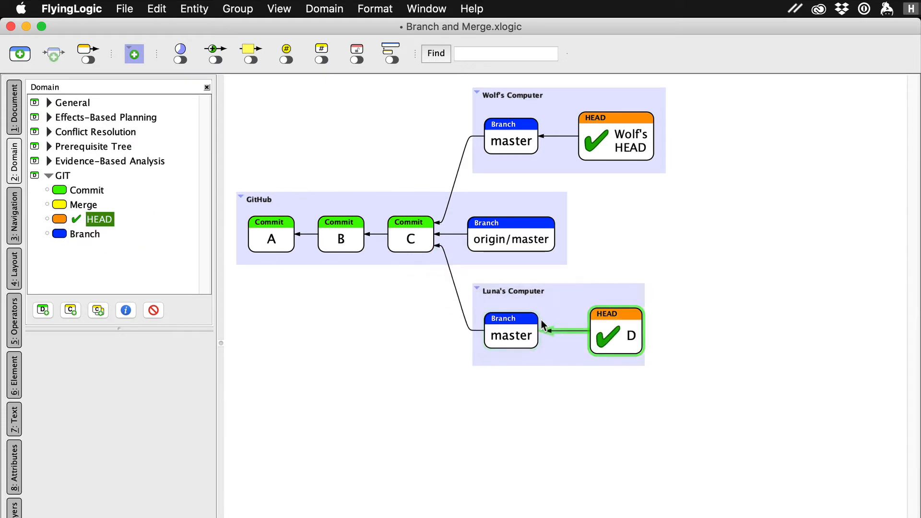
type("Luna's HEAD")
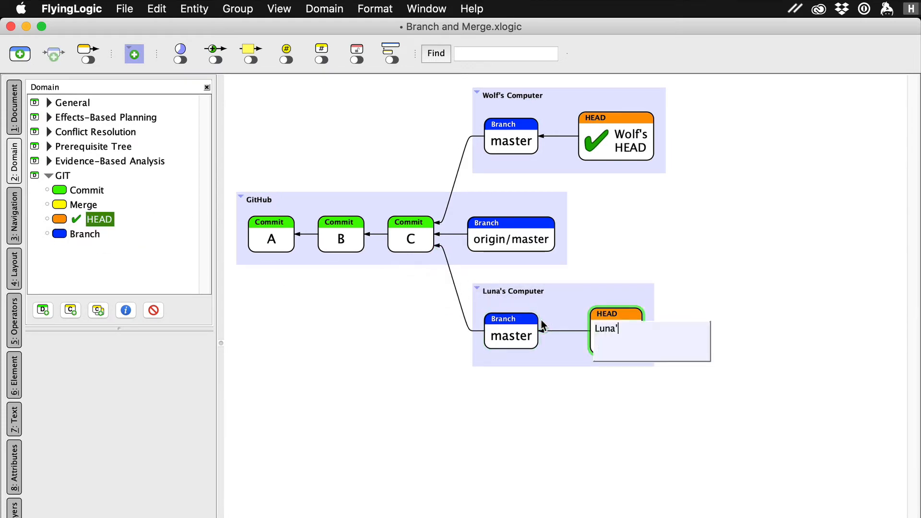
key("Escape")
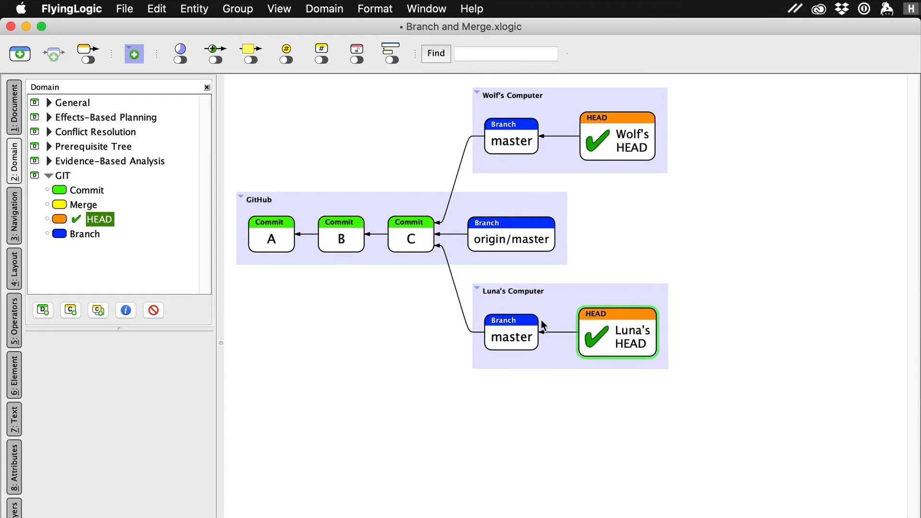
left_click(701, 229)
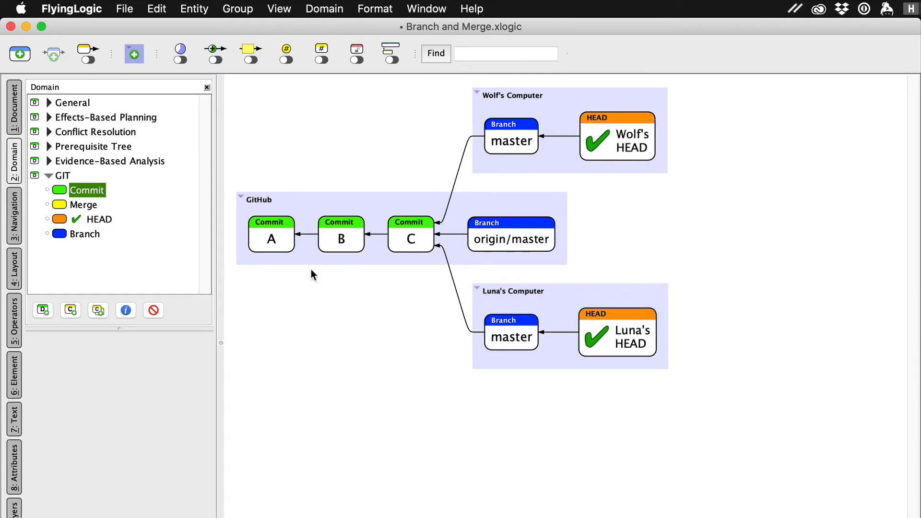
Insert commits D and E before the second developer's master branch, and commits F and G before the first developer's master branch.
left_click_drag(60, 190, 450, 287)
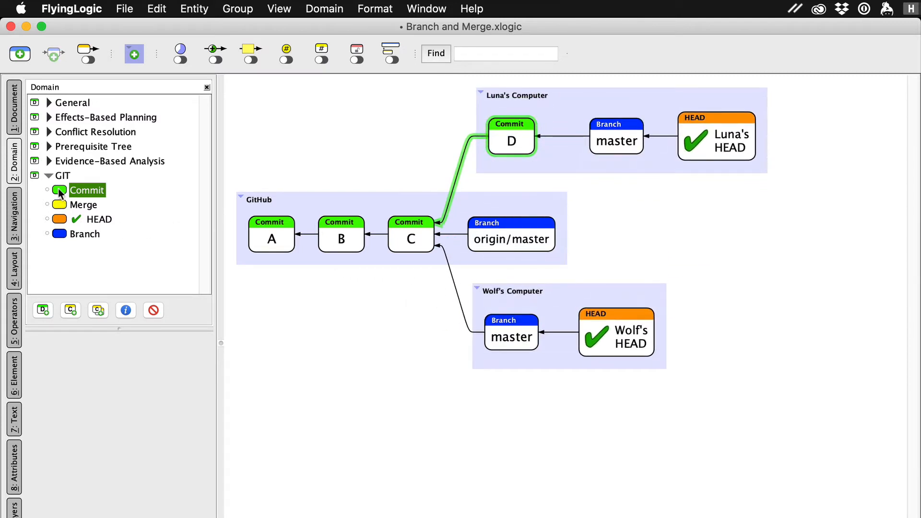
left_click_drag(60, 192, 565, 144)
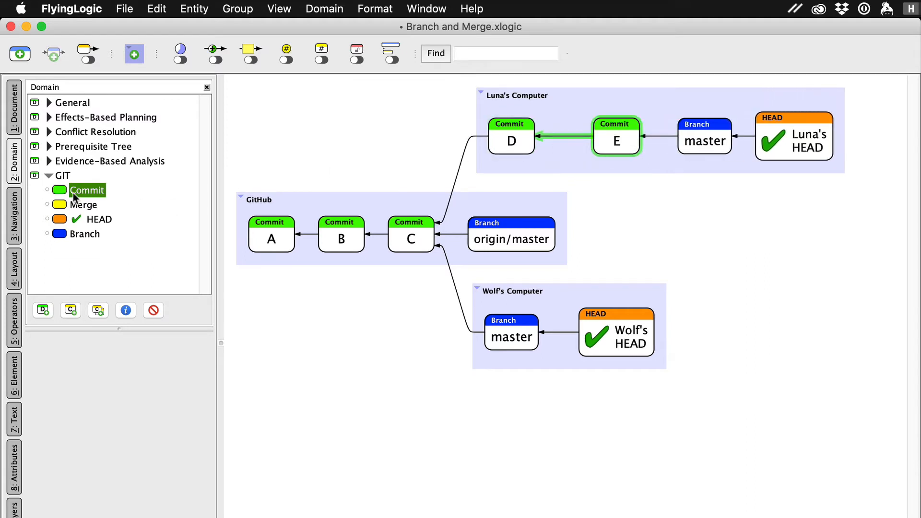
left_click_drag(60, 191, 450, 288)
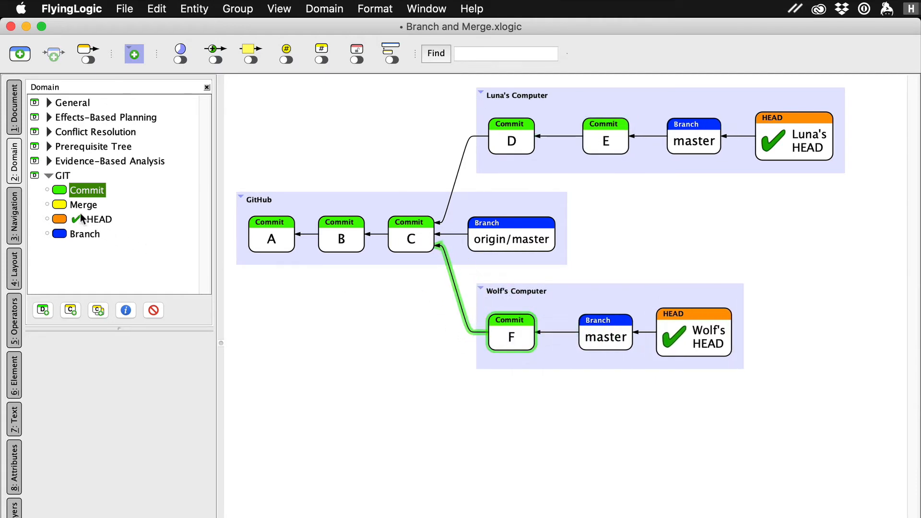
left_click_drag(62, 192, 557, 336)
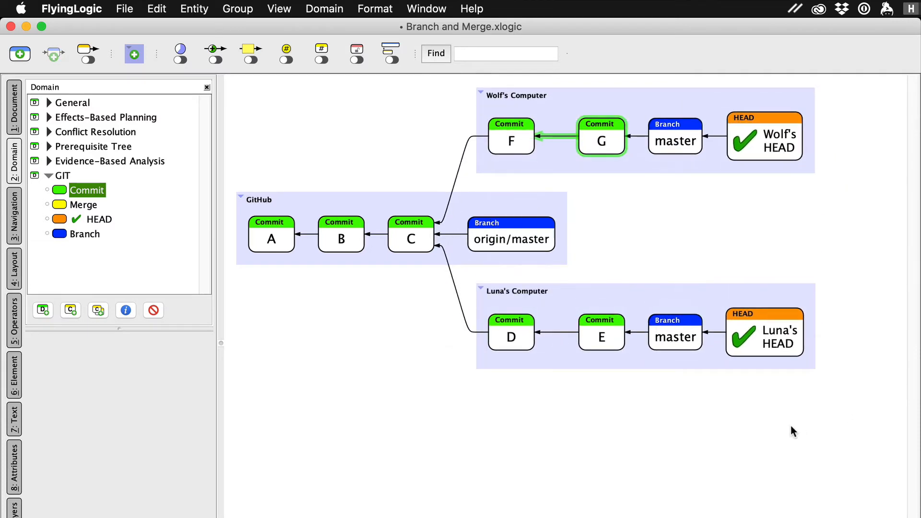
Move commits D and E from the second developer's computer group into GitHub, with origin/master pointing to commit E.
left_click(510, 332)
left_click(599, 331, "shift")
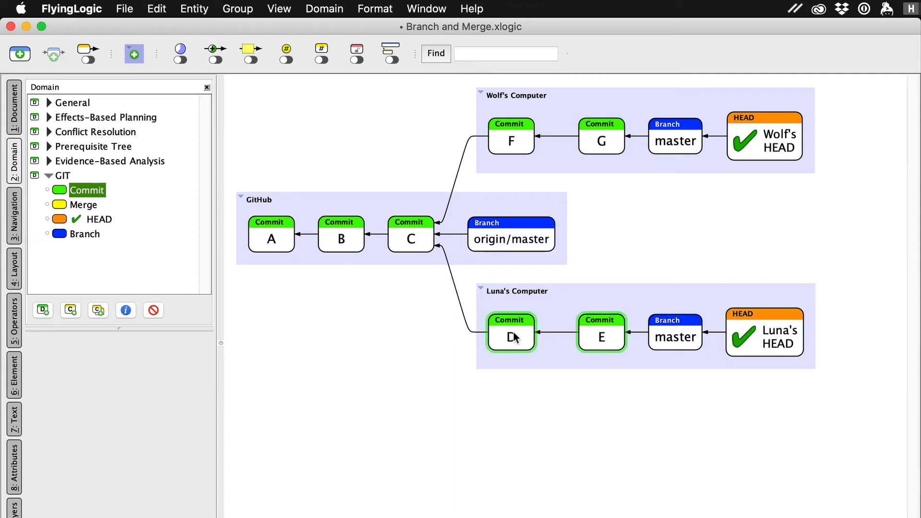
left_click_drag(513, 332, 591, 291)
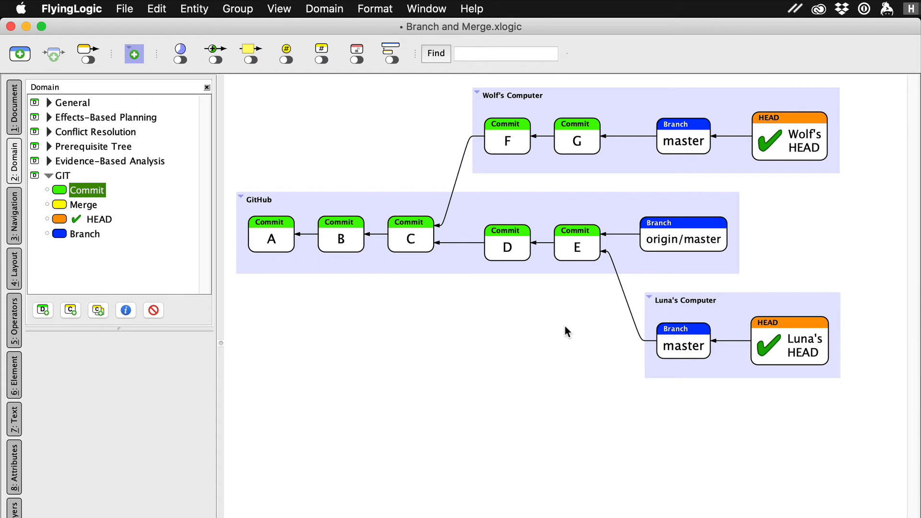
Add merge entity H before the first developer's master branch, connected to both commit G and GitHub's commit E.
key("Down")
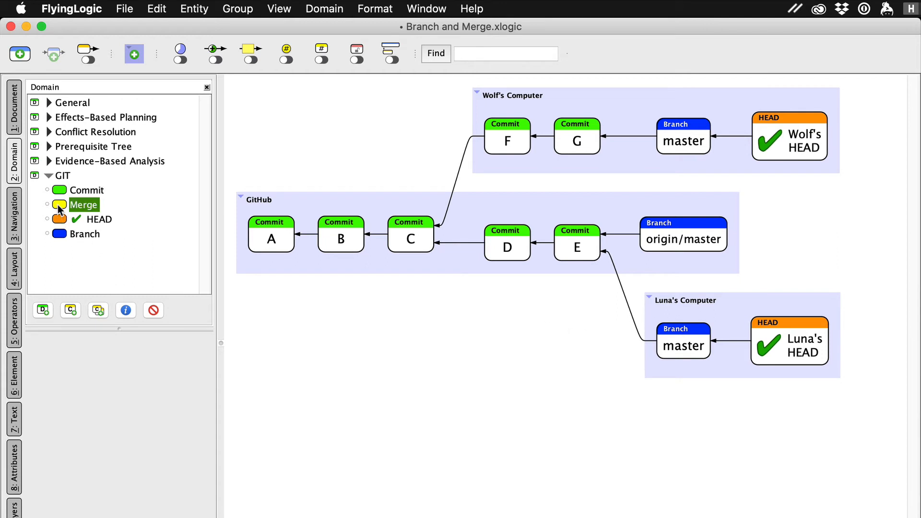
mouse_move(58, 205)
left_mouse_down()
mouse_move(611, 171)
mouse_move(629, 139)
mouse_move(579, 246)
left_mouse_up()
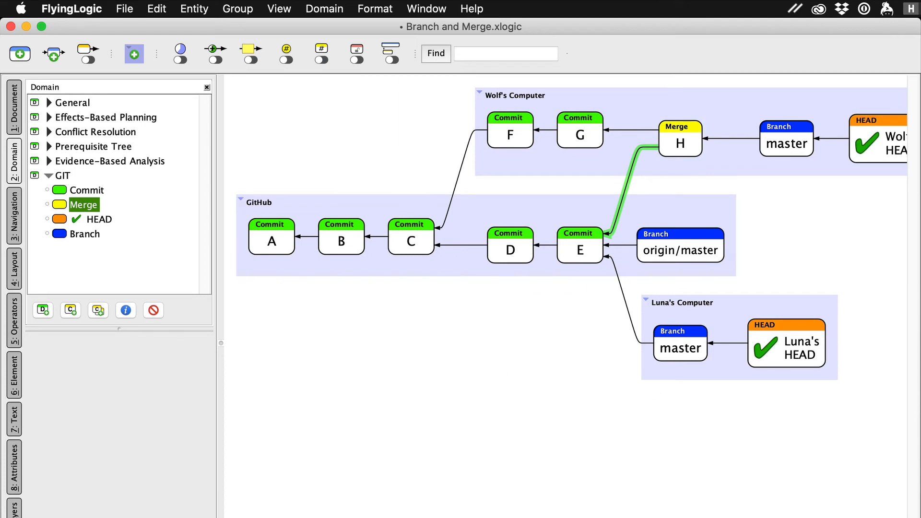
left_click(795, 233)
Assign the red prohibition symbol to merge H and the red X symbol to commit G.
left_click(680, 145)
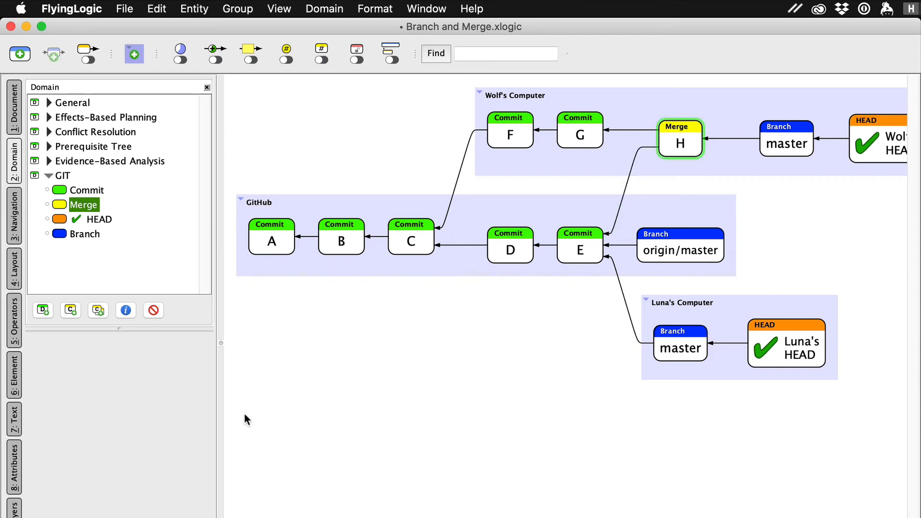
left_click(15, 386)
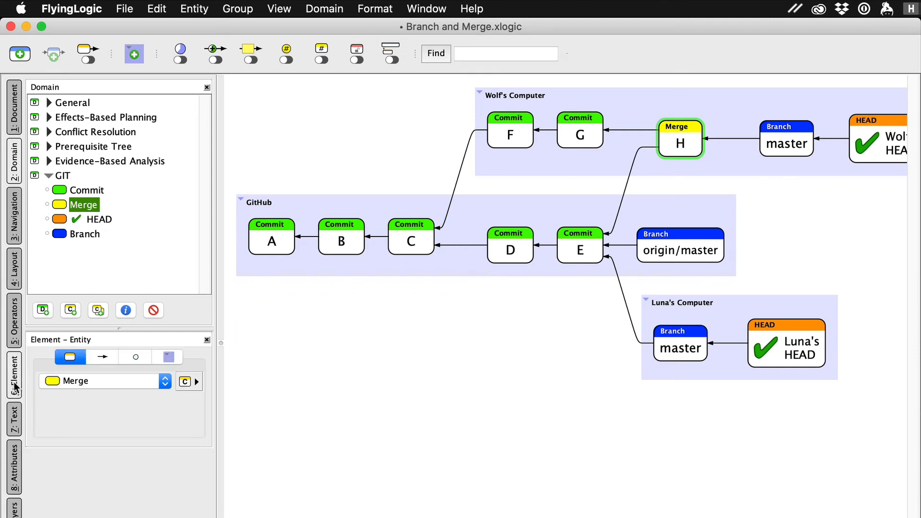
left_click(196, 382)
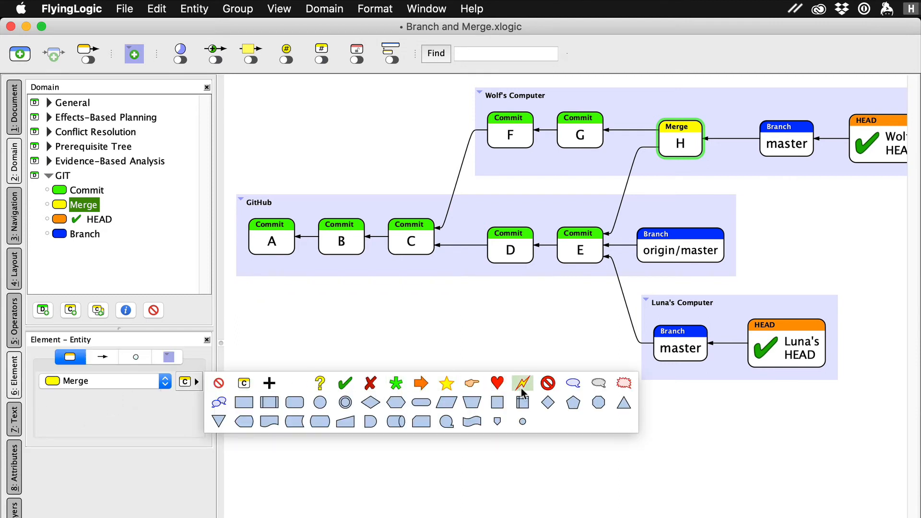
left_click(547, 383)
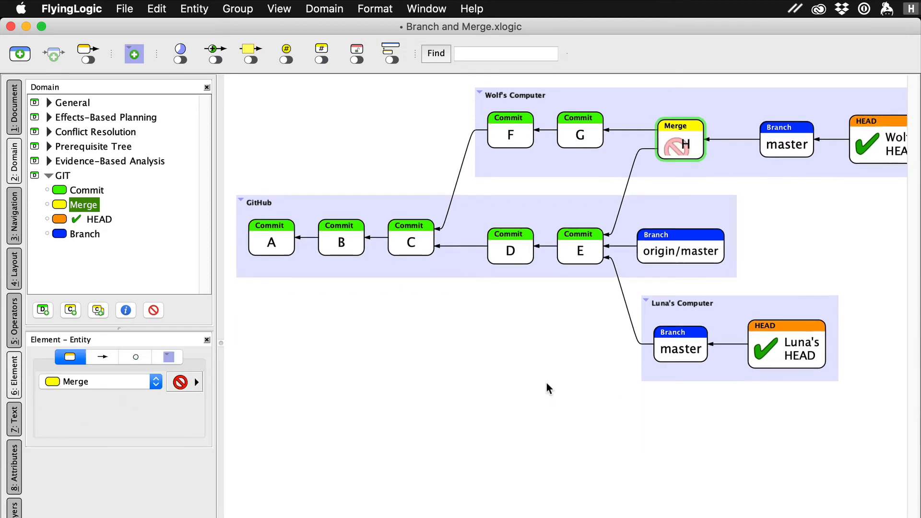
left_click(580, 137)
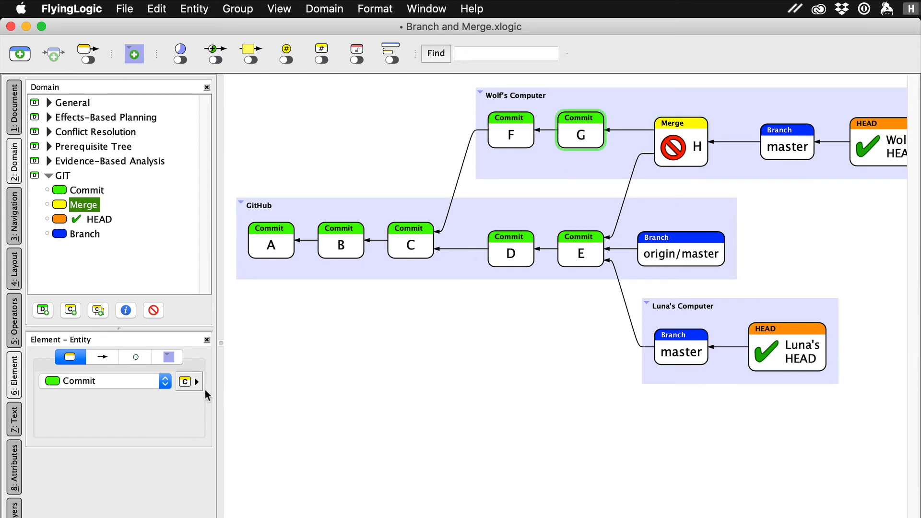
left_click(196, 382)
left_click(373, 382)
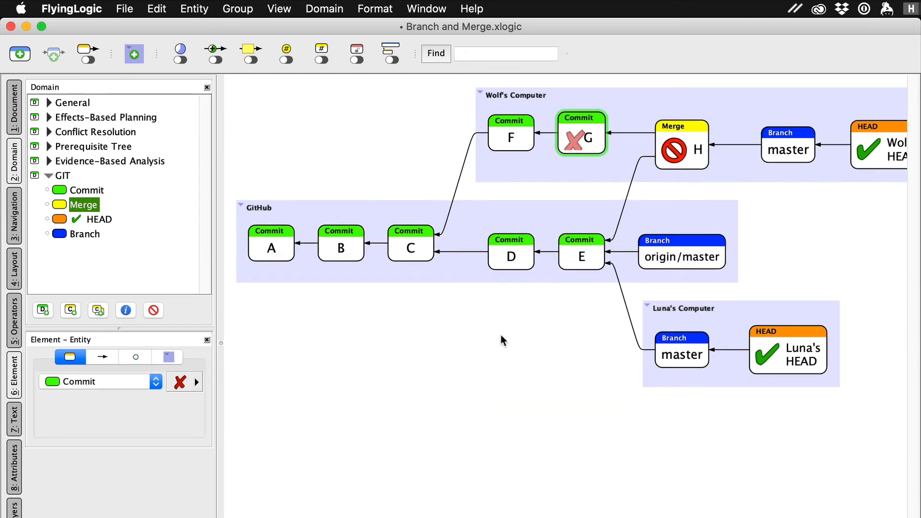
Remove the symbols from commit G and merge H together.
left_click(674, 148, "shift")
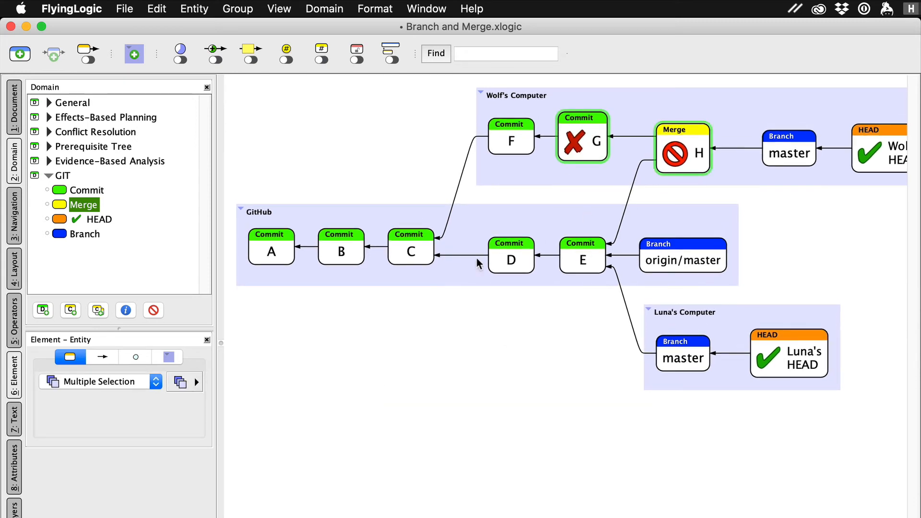
left_click(197, 379)
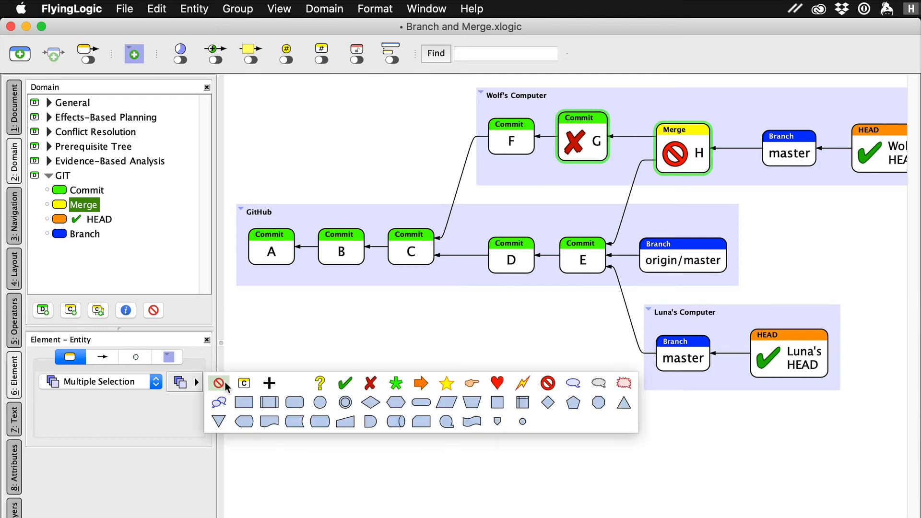
left_click(223, 382)
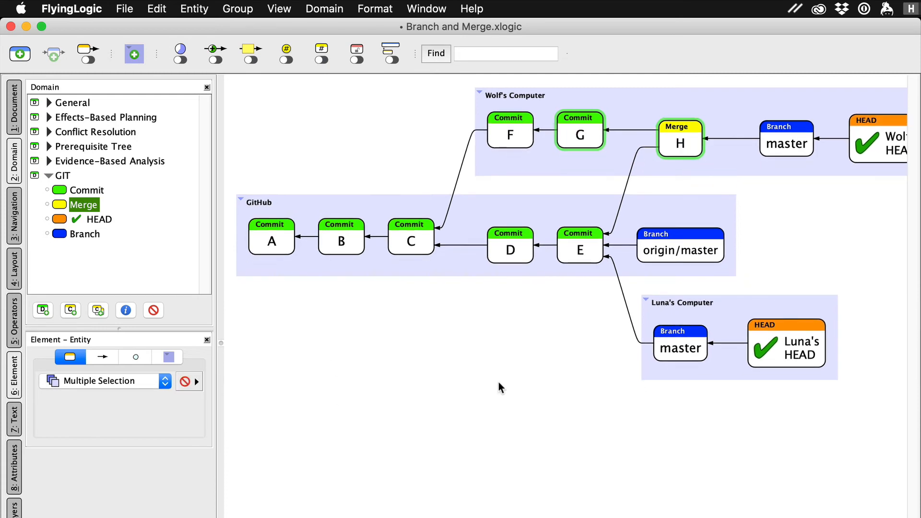
Move commits F and G and merge H from the first developer's computer group into the GitHub group.
left_click(514, 128)
left_click(579, 134, "shift")
left_click(675, 139, "shift")
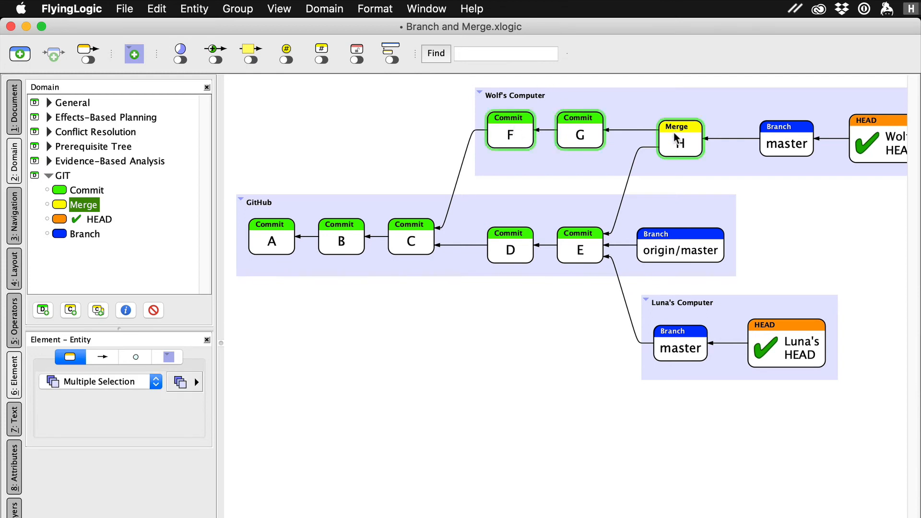
left_click_drag(675, 139, 648, 208)
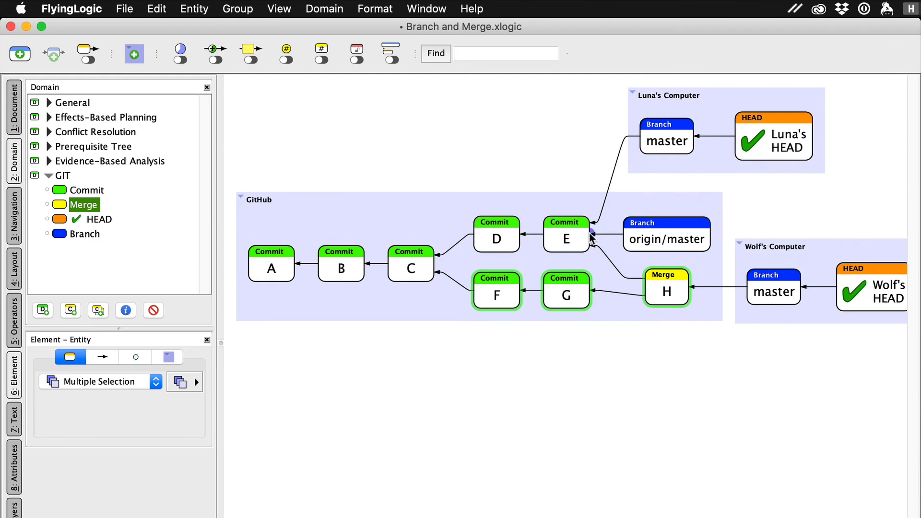
Repoint origin/master and the second developer's master branch from commit E to merge H.
left_click_drag(591, 234, 674, 285)
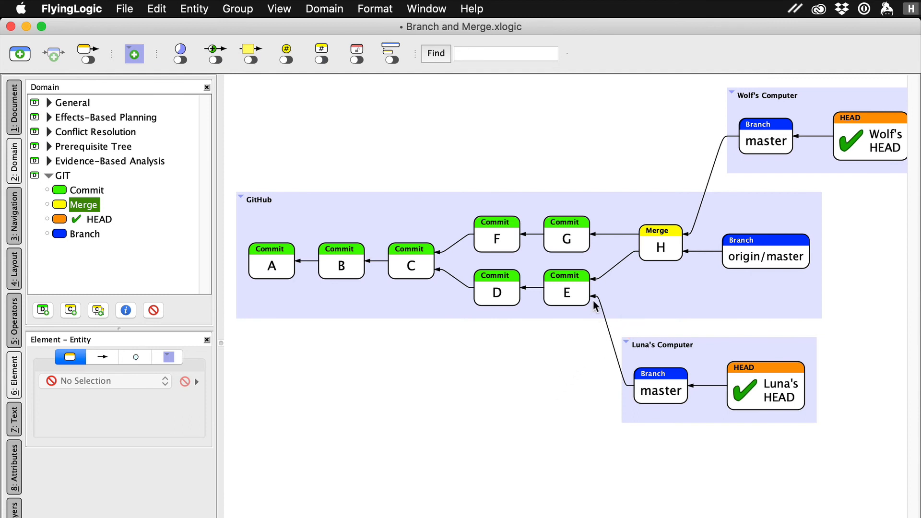
left_click_drag(592, 297, 660, 247)
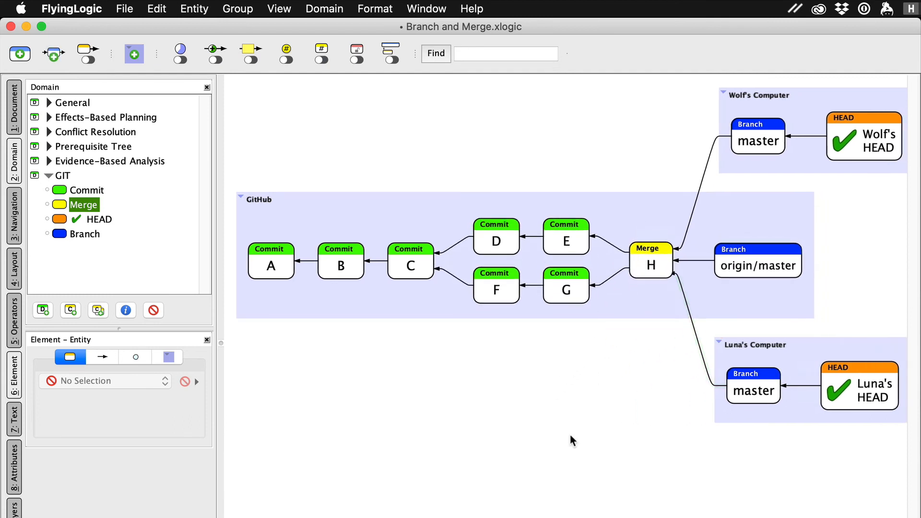